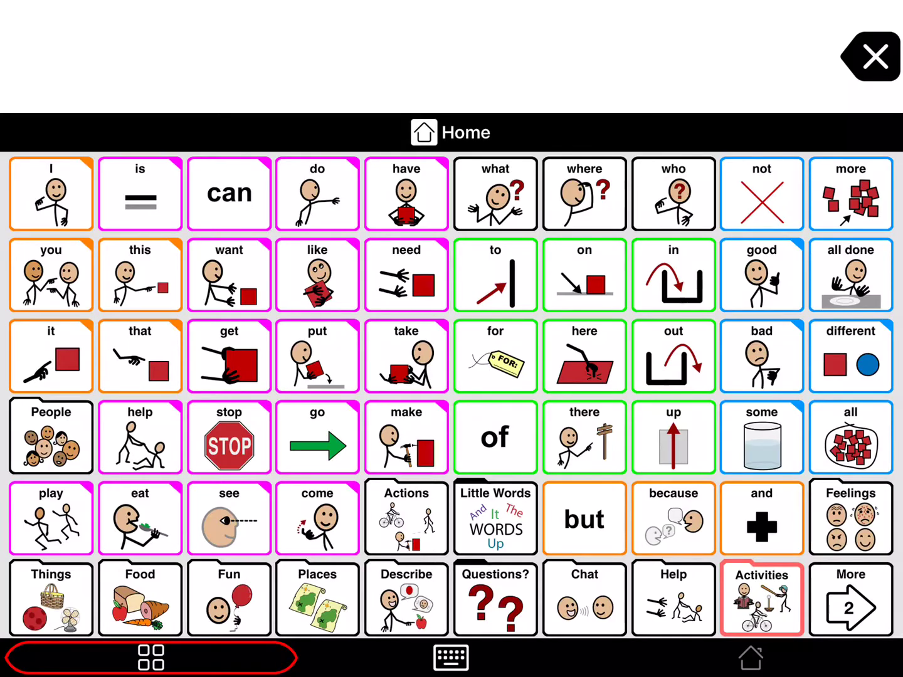
Step: Build the message 'I see it', then clear the message bar
left_click(150, 657)
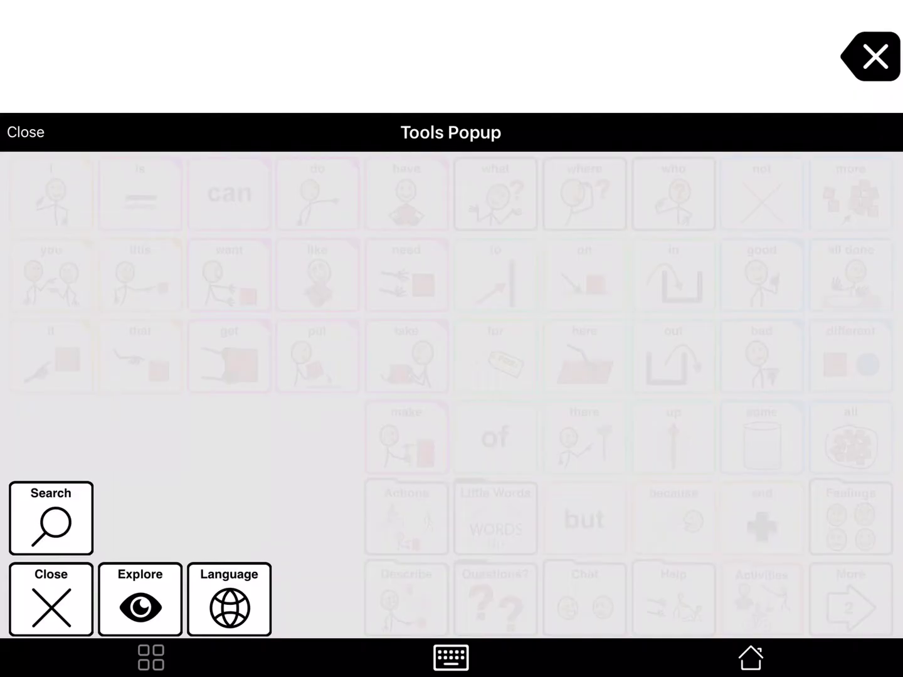
left_click(25, 133)
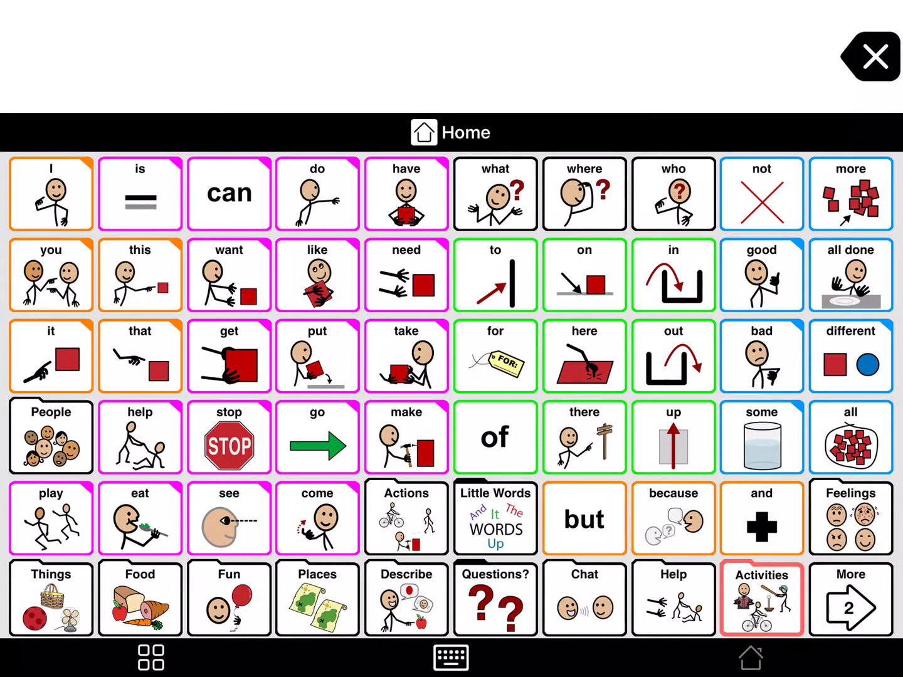
left_click(51, 193)
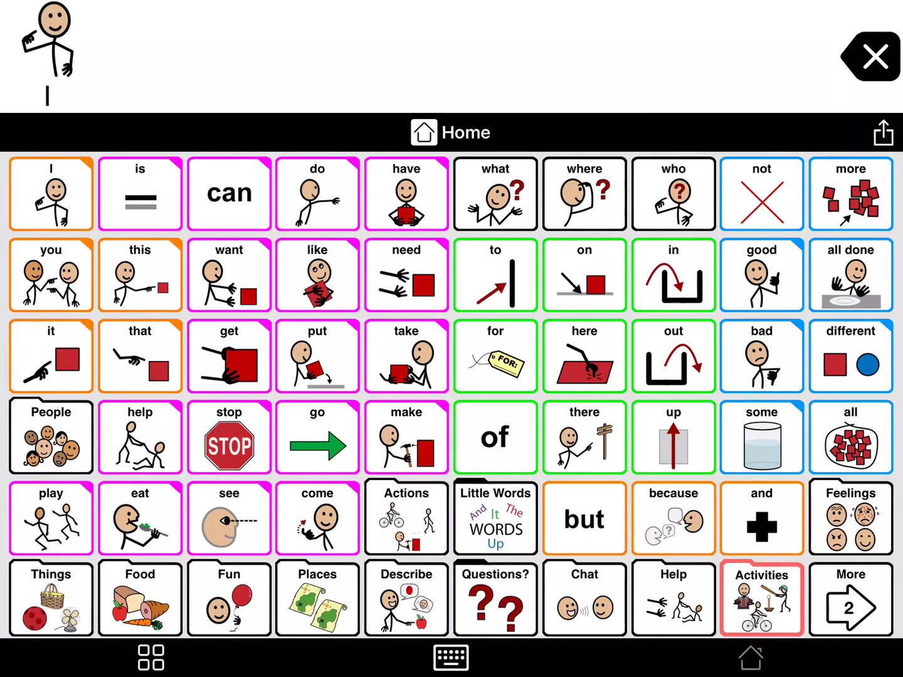
left_click(229, 518)
left_click(51, 357)
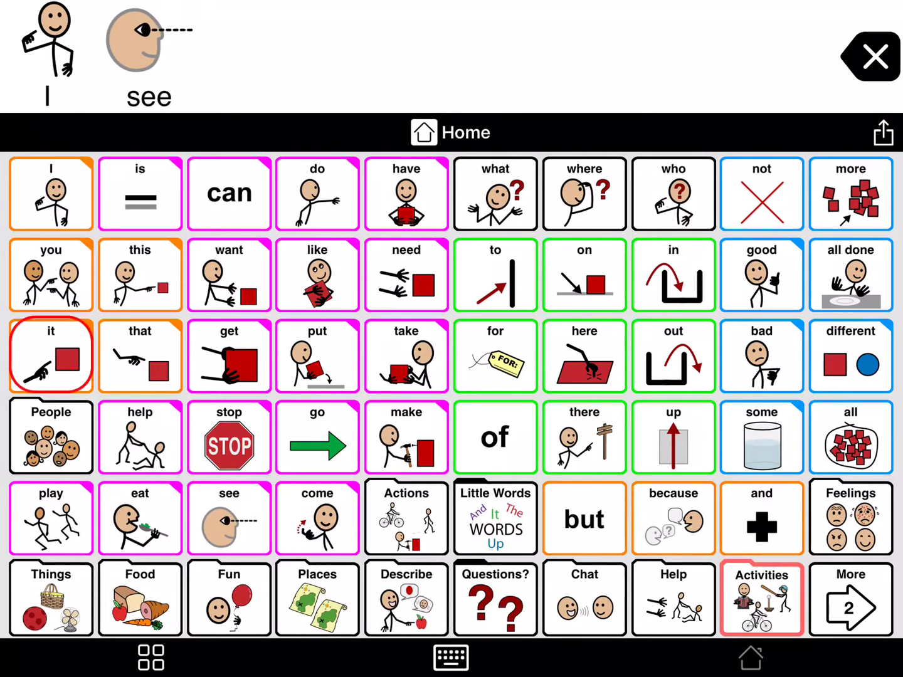
left_click(872, 56)
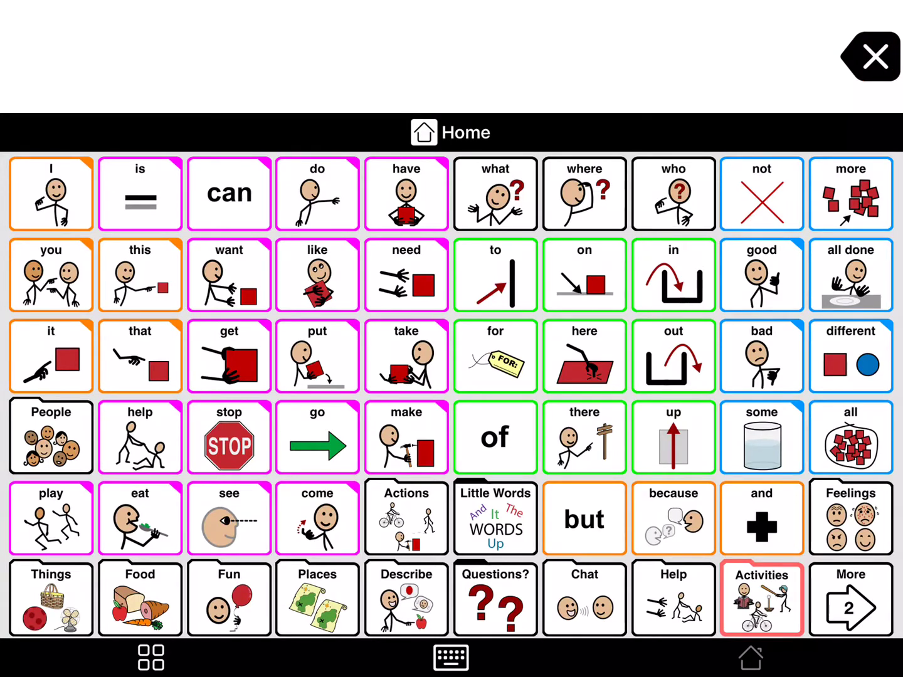
Step: Go to Things > Animals and open the vocabulary search from the tools options
left_click(150, 658)
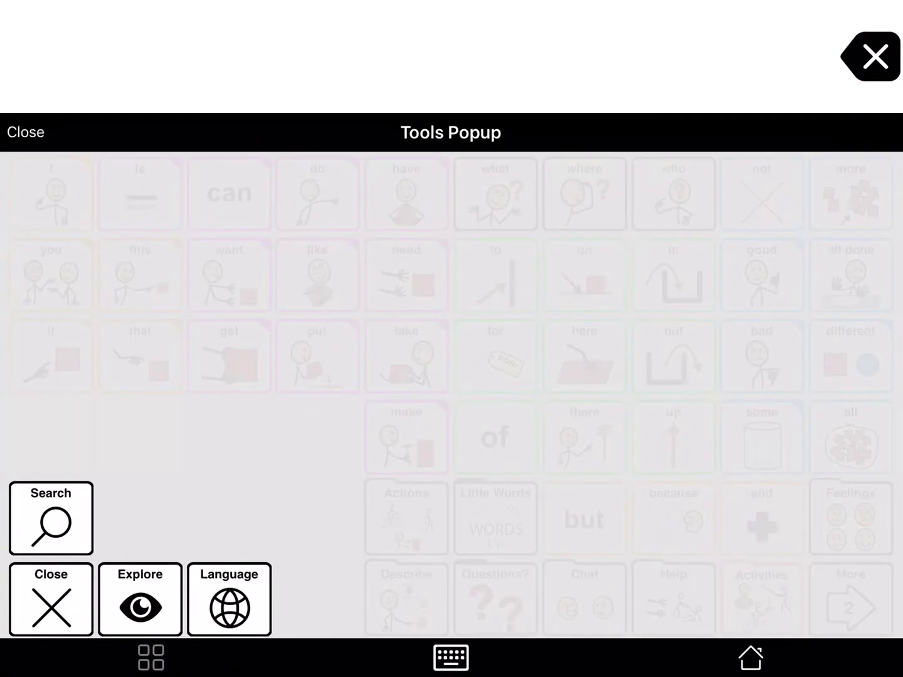
left_click(52, 599)
left_click(51, 599)
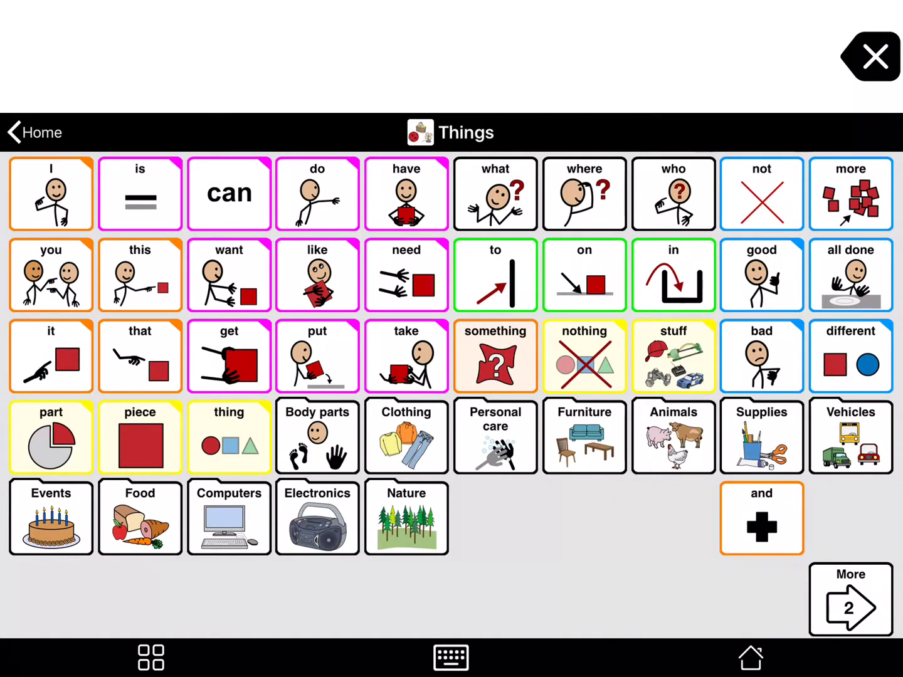
left_click(674, 438)
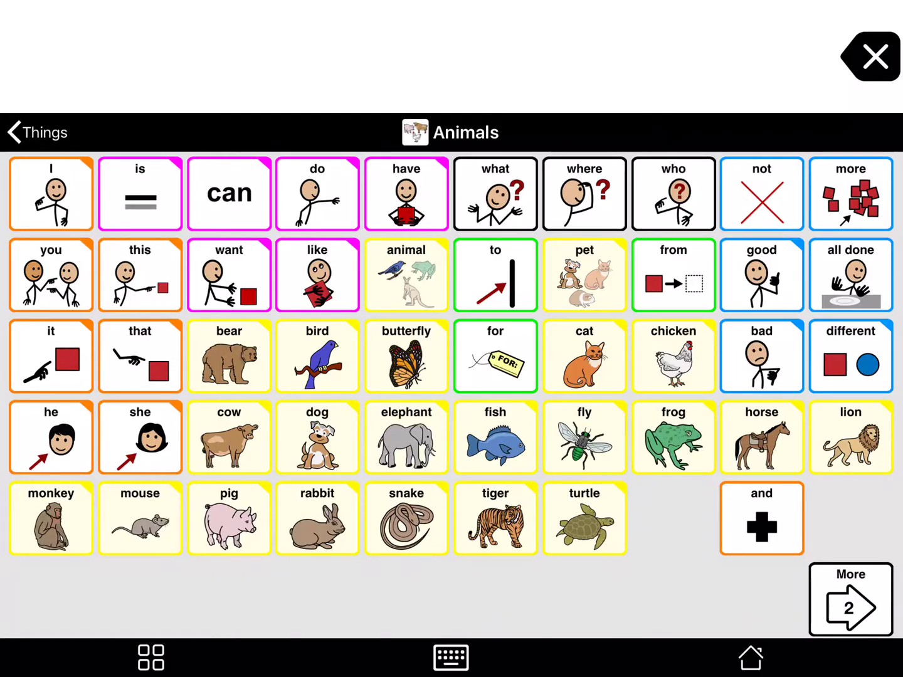
left_click(151, 657)
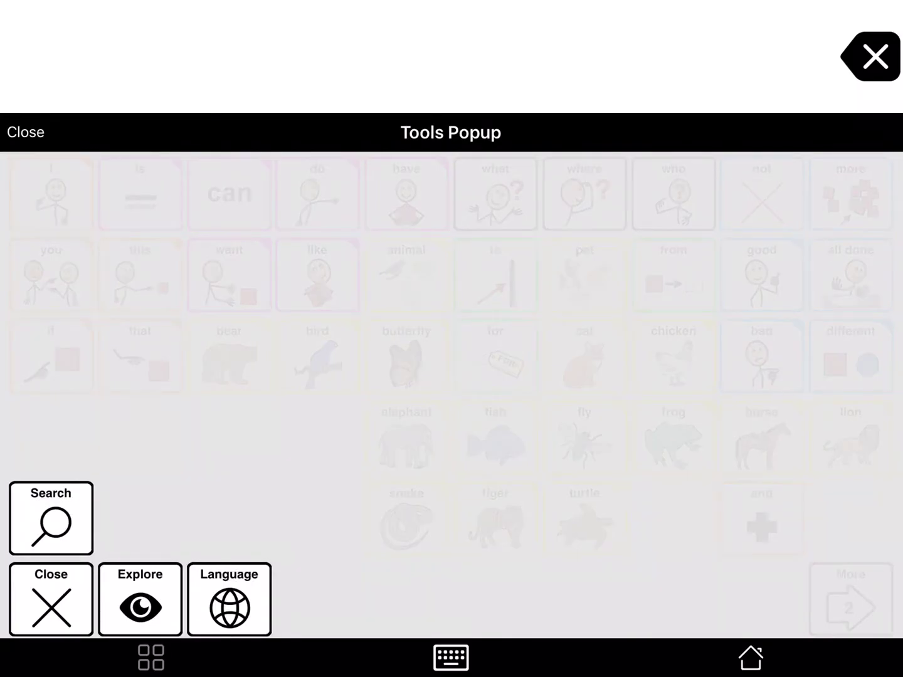
left_click(50, 518)
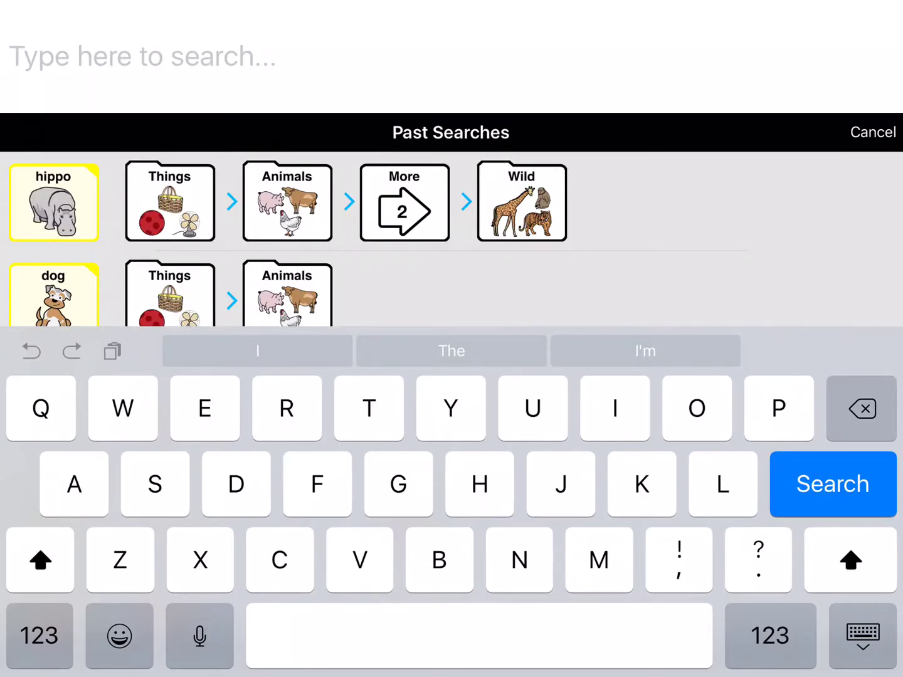
Step: Search for 'Seagull', follow its path to the seagull button on Wild Animals - 2, then clear the message
type("Se")
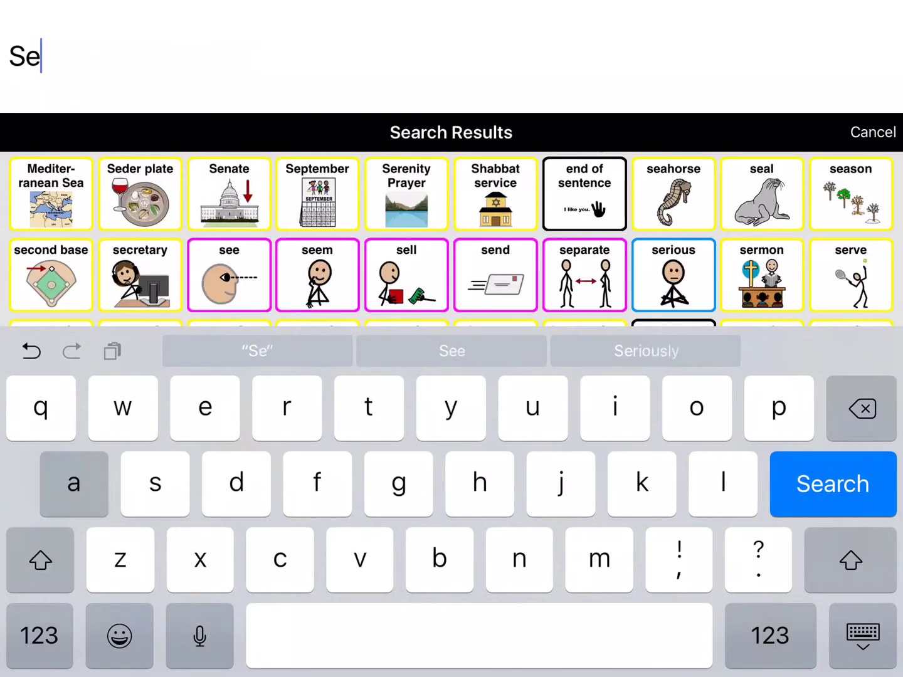
type("agull")
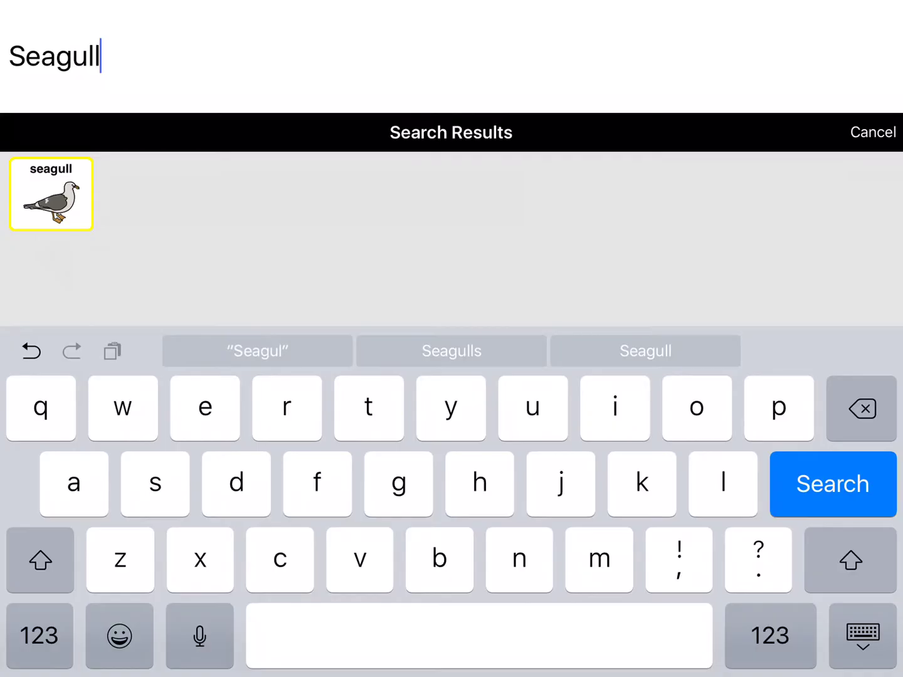
left_click(51, 194)
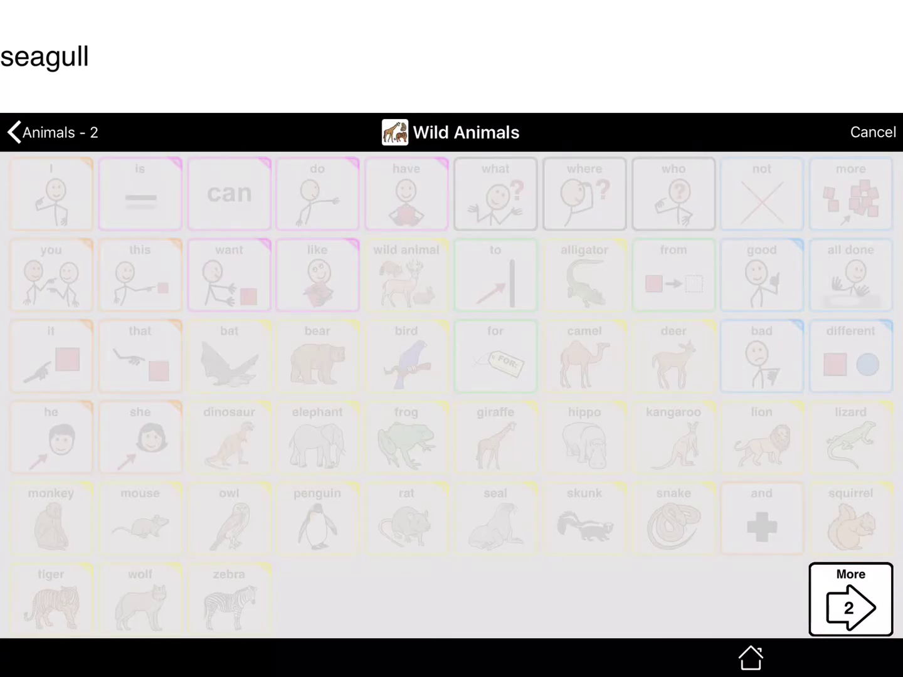
left_click(229, 438)
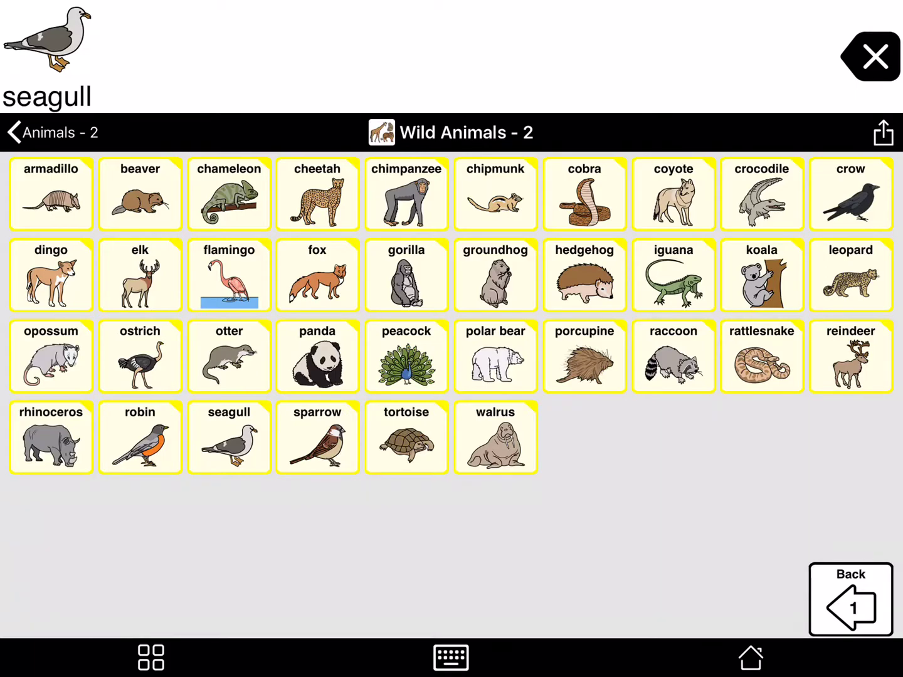
left_click(872, 56)
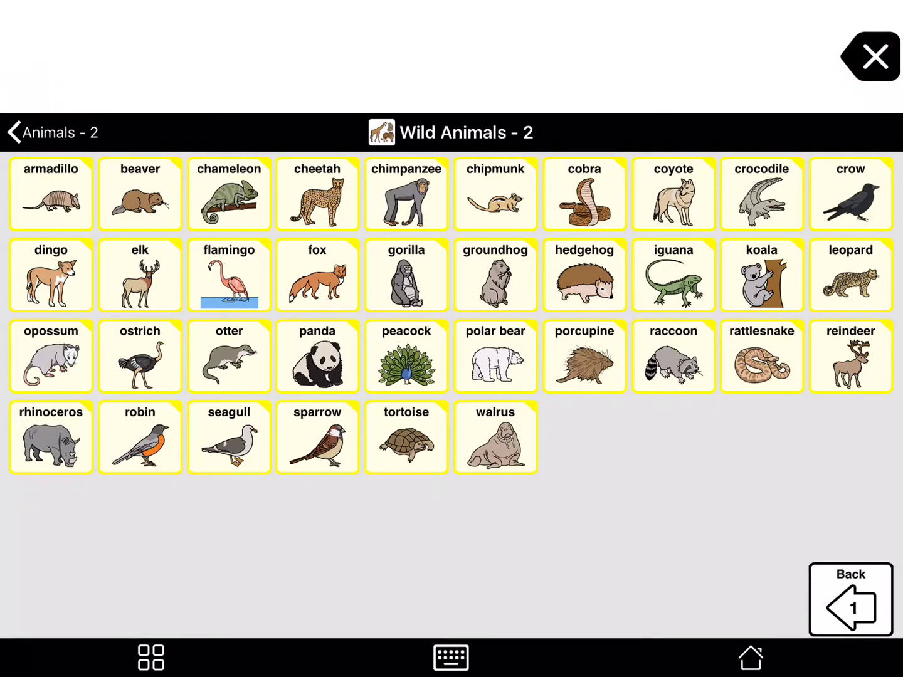
Step: Search for 'Batm' and follow the Batman result's path People > More > Characters
left_click(150, 658)
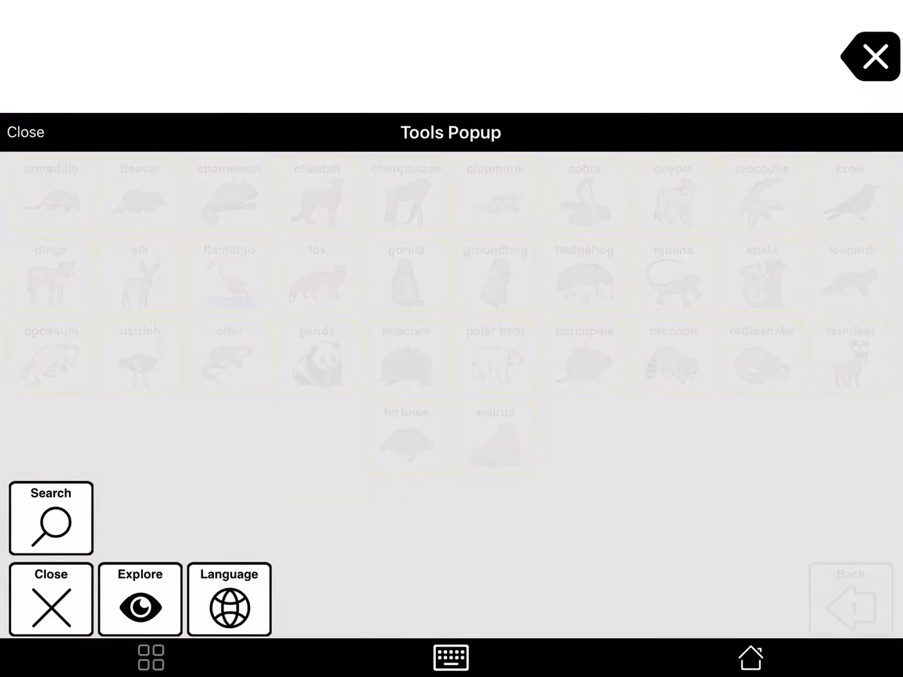
left_click(50, 518)
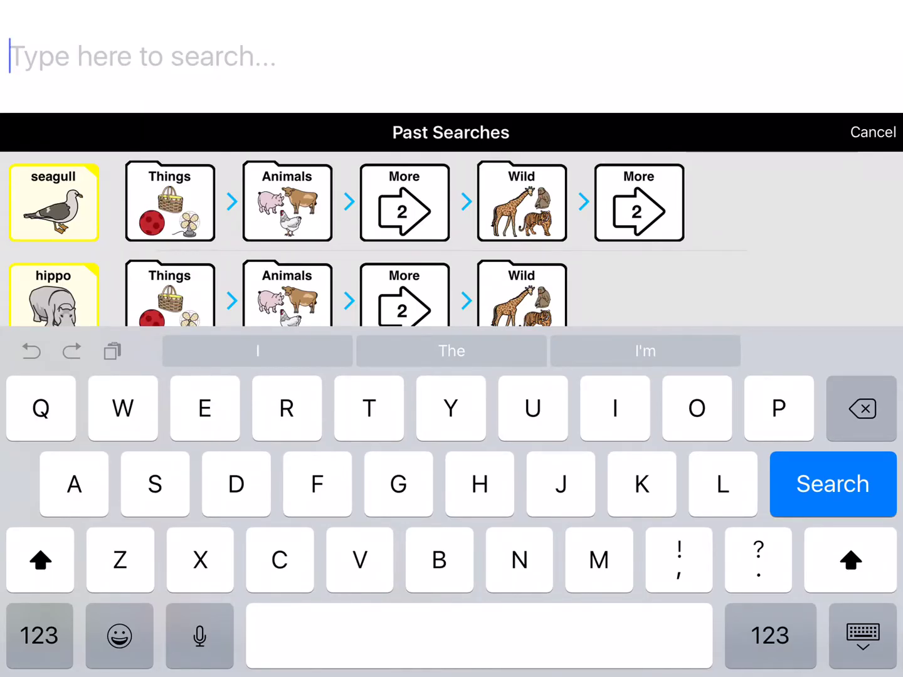
left_click(439, 561)
left_click(74, 483)
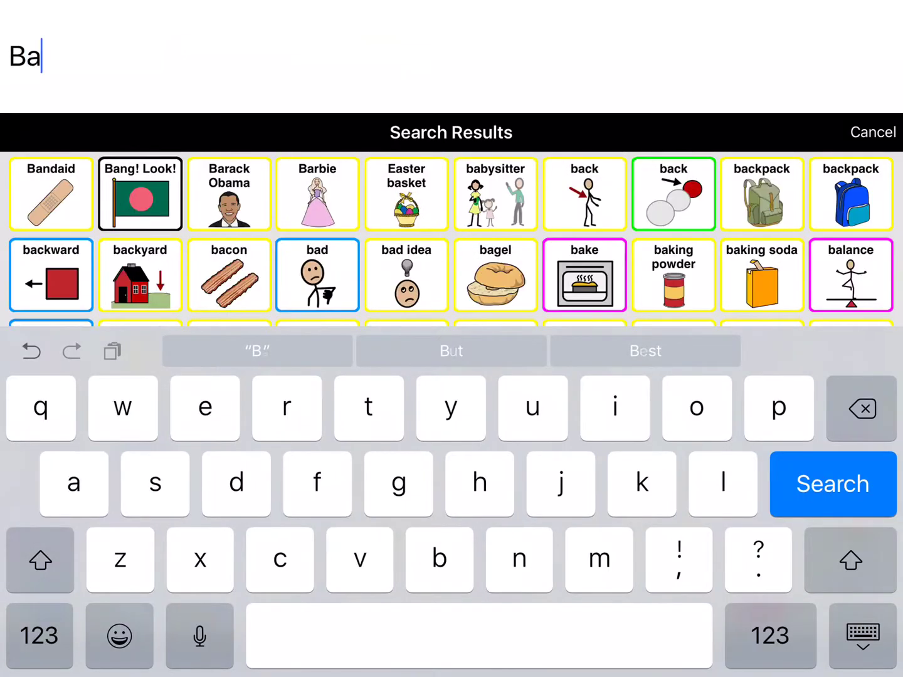
left_click(369, 408)
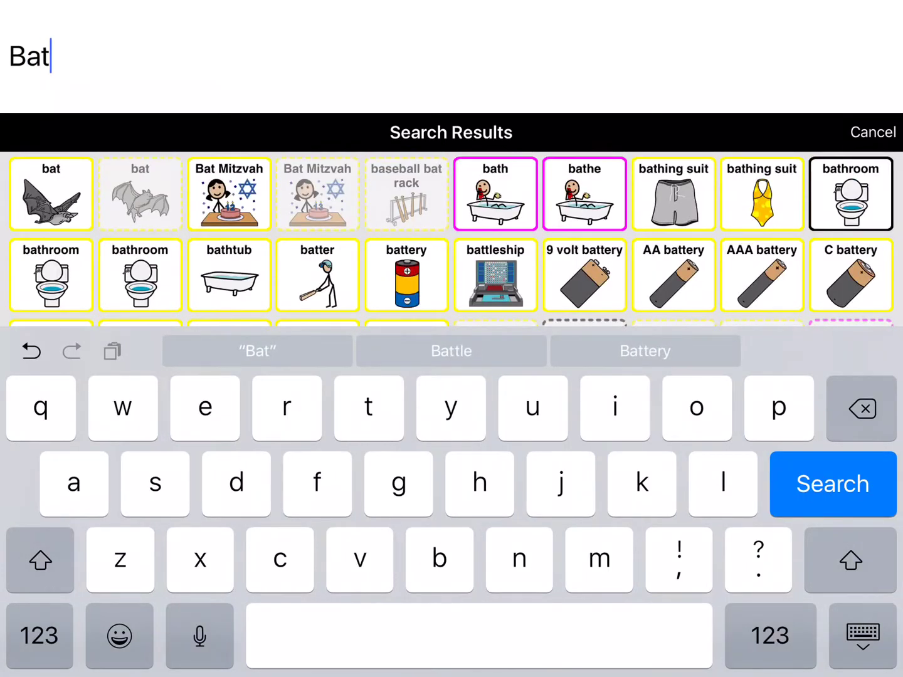
left_click(599, 560)
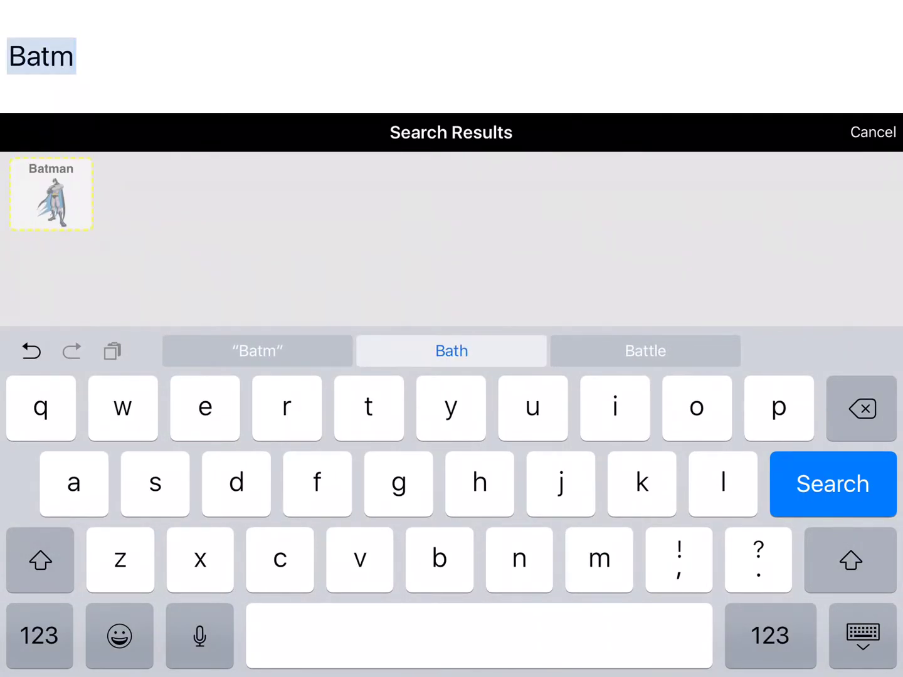
left_click(51, 195)
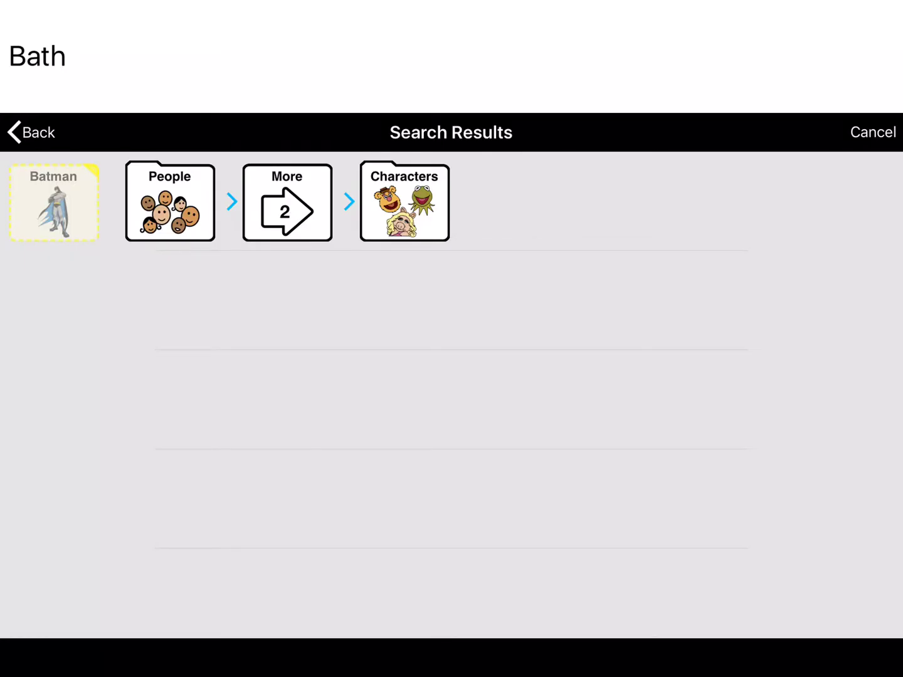
left_click(451, 200)
left_click(452, 201)
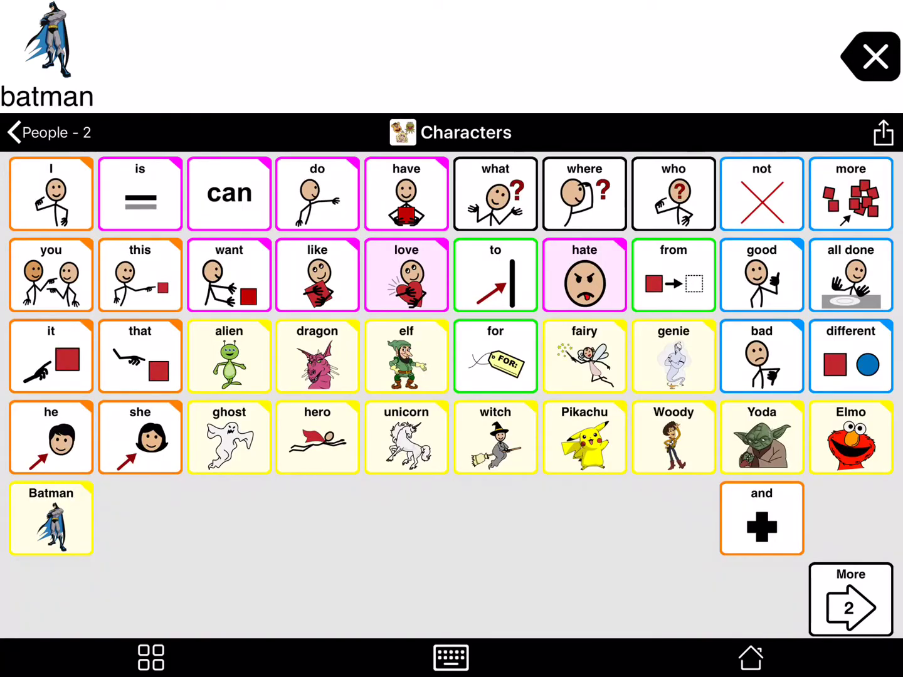
Step: Add Batman to the message from the Characters page, then clear the message bar
left_click(50, 517)
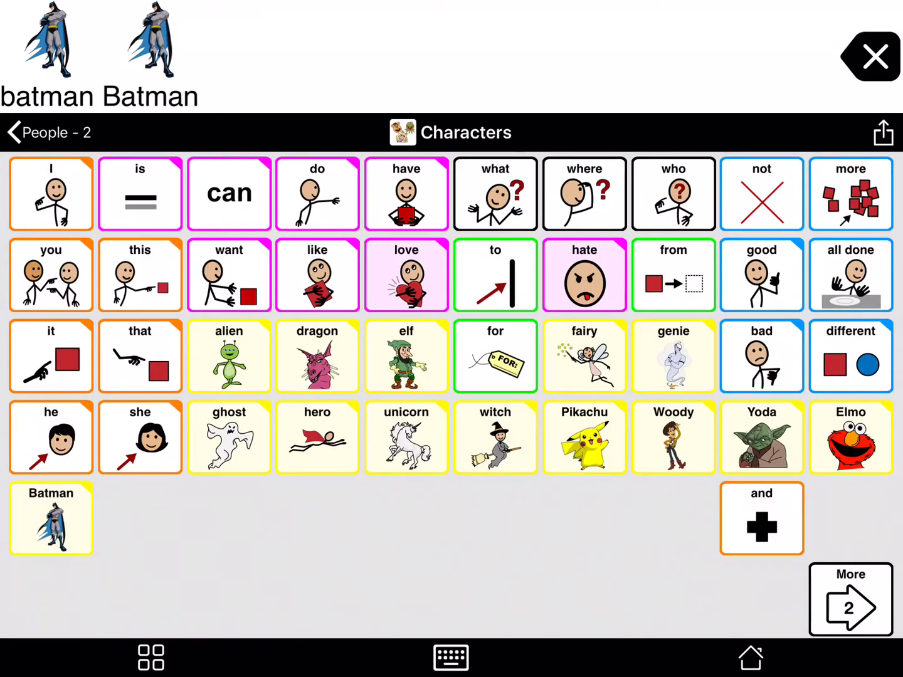
left_click(872, 57)
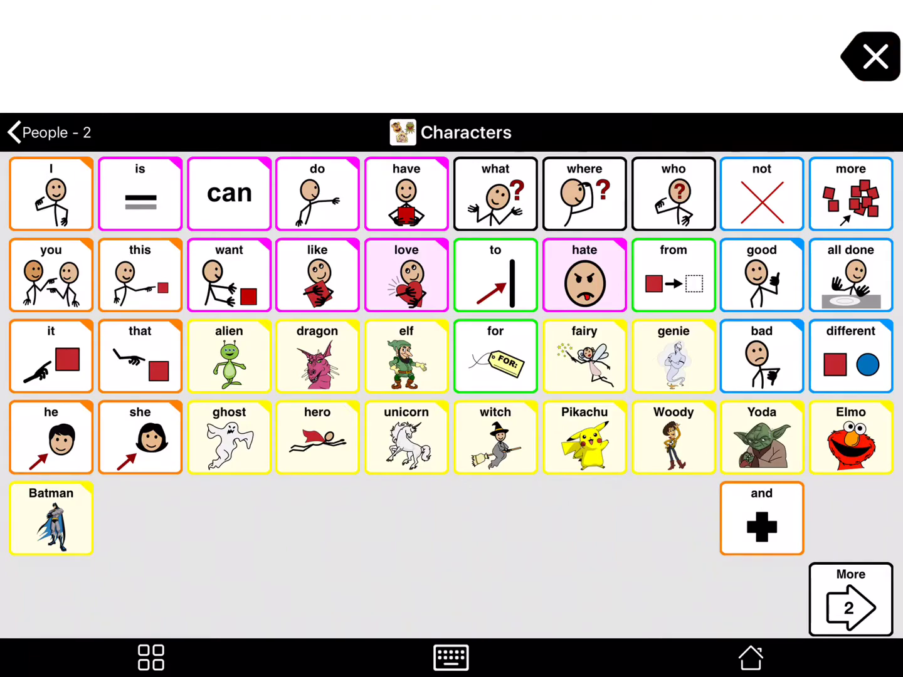
Step: Build 'I like Batman' using the I, like and Batman buttons on the Characters page
left_click(51, 194)
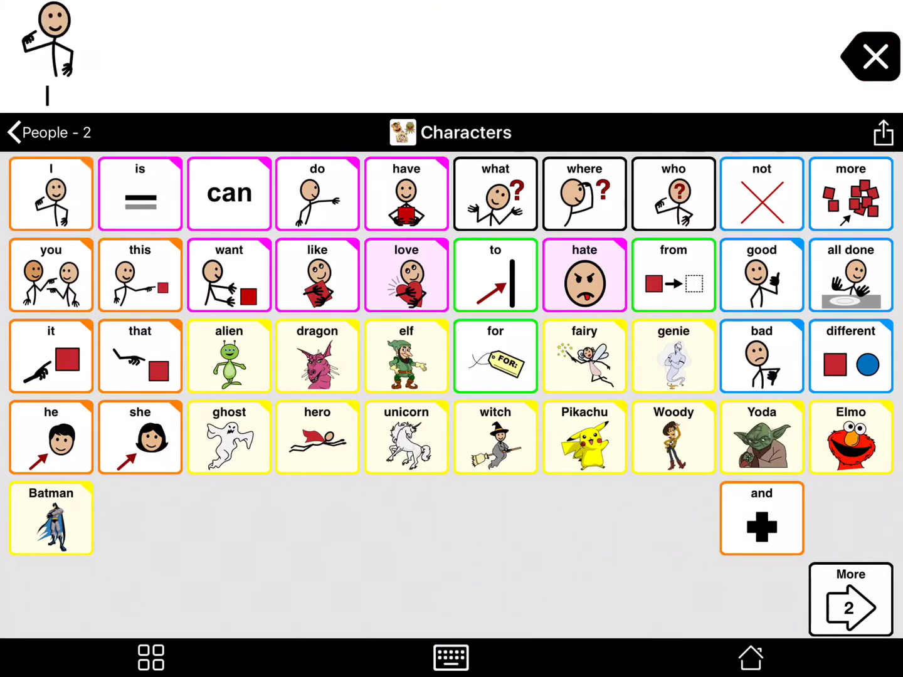
left_click(317, 274)
left_click(52, 518)
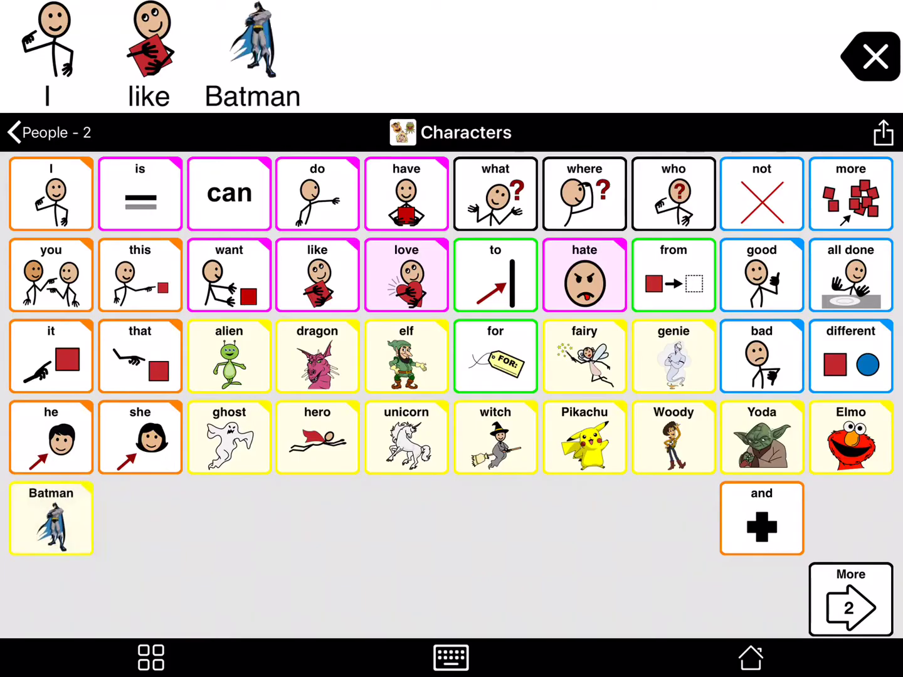